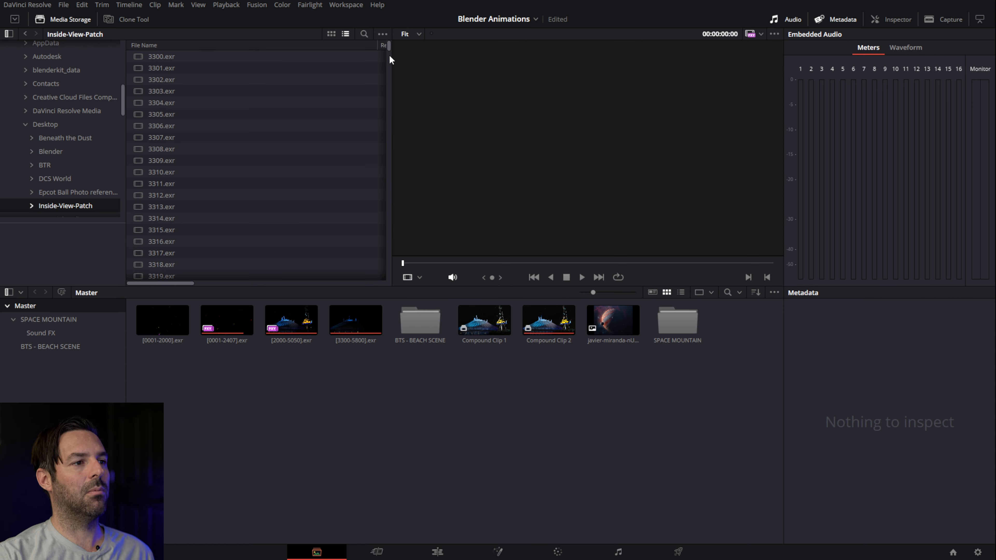
- Add the EXR frame sequence to the media pool and place [2000-5050].exr on track V1 after the last timeline clip
drag(138, 59, 514, 475)
click(437, 553)
drag(133, 95, 437, 434)
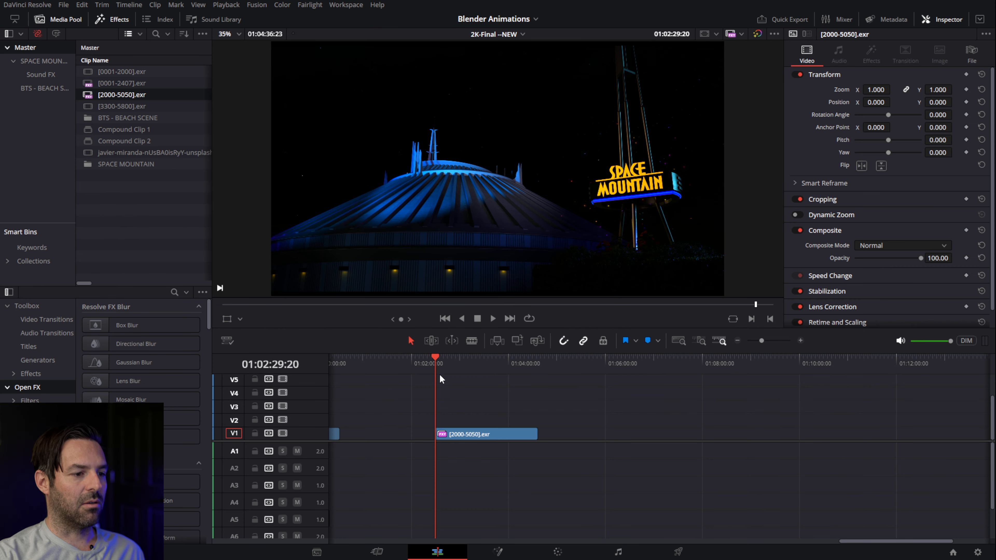
- Apply the Linear to Gamma 2.4 LUT to node 01 of the [2000-5050].exr clip for colour grading
mouse_move(441, 364)
mouse_down()
mouse_move(502, 360)
mouse_move(446, 368)
mouse_move(455, 367)
mouse_up()
click(571, 556)
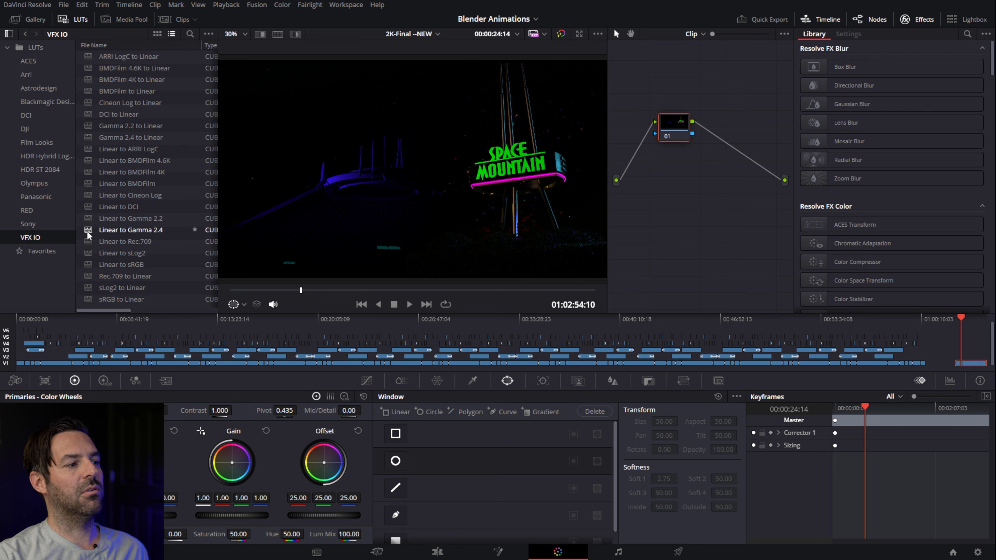
drag(88, 235, 674, 127)
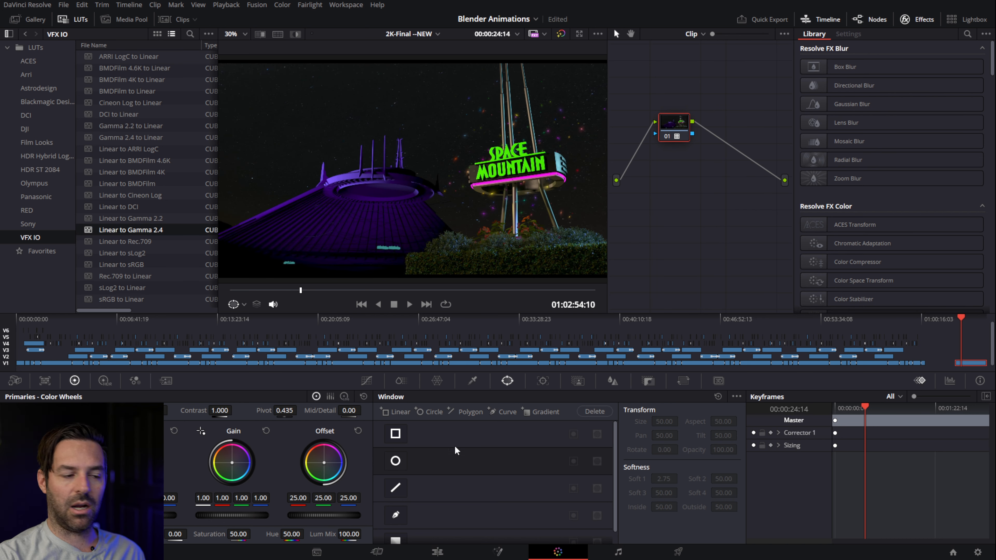
- Darken the clip's shadows with a low control point on the custom curve and reposition node 01 in the node graph
click(366, 381)
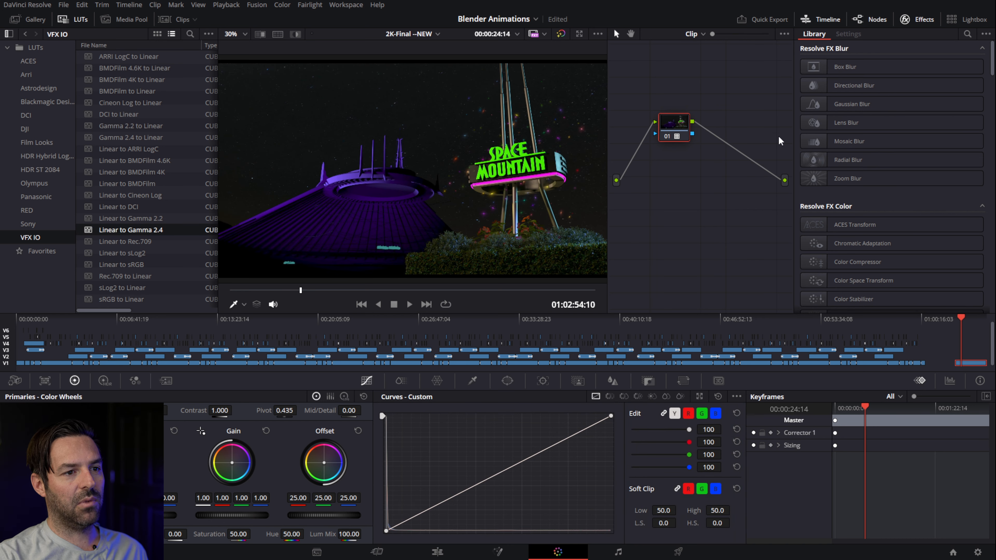
drag(681, 126, 670, 124)
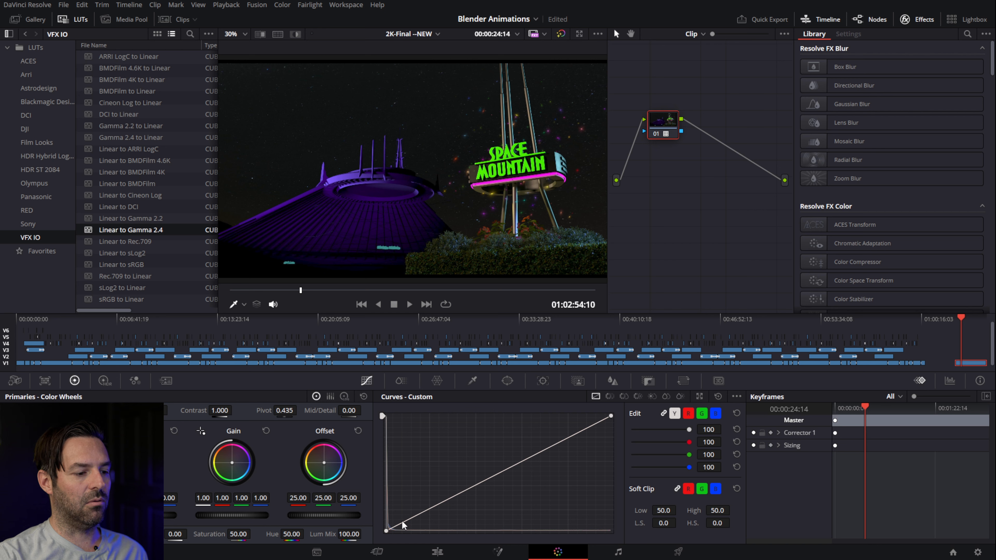
drag(397, 527, 403, 530)
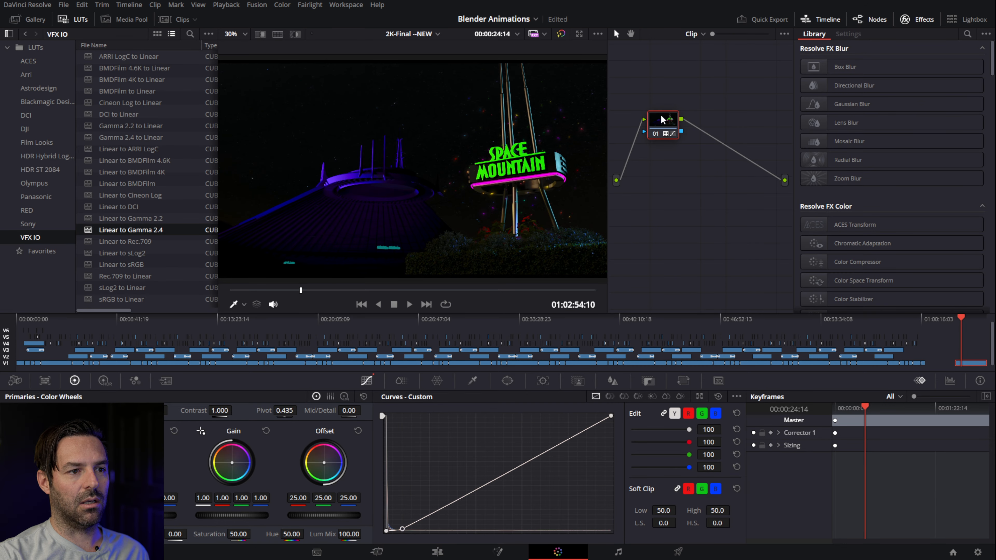
drag(663, 124, 678, 133)
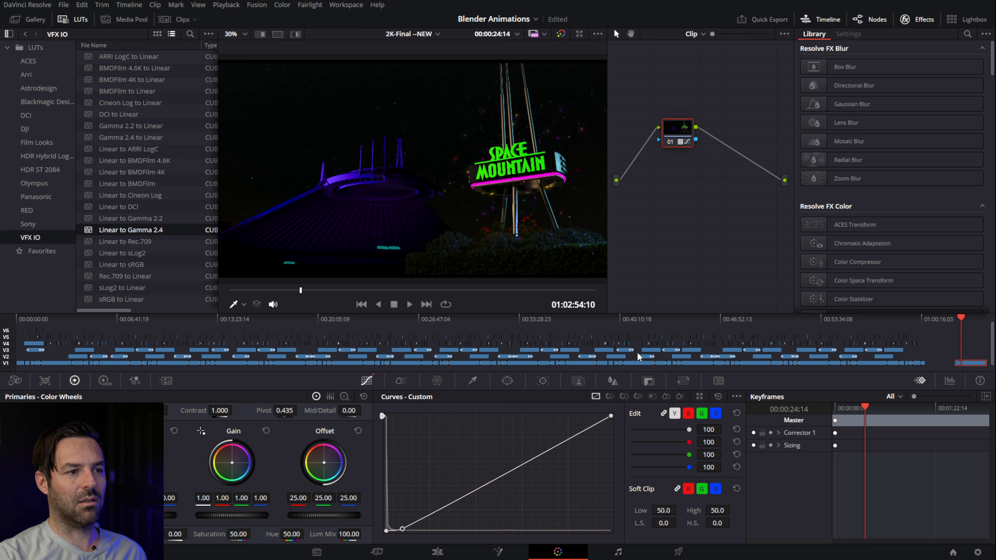
- Return to the edit timeline and enlarge its area so more video tracks fit in view
click(437, 552)
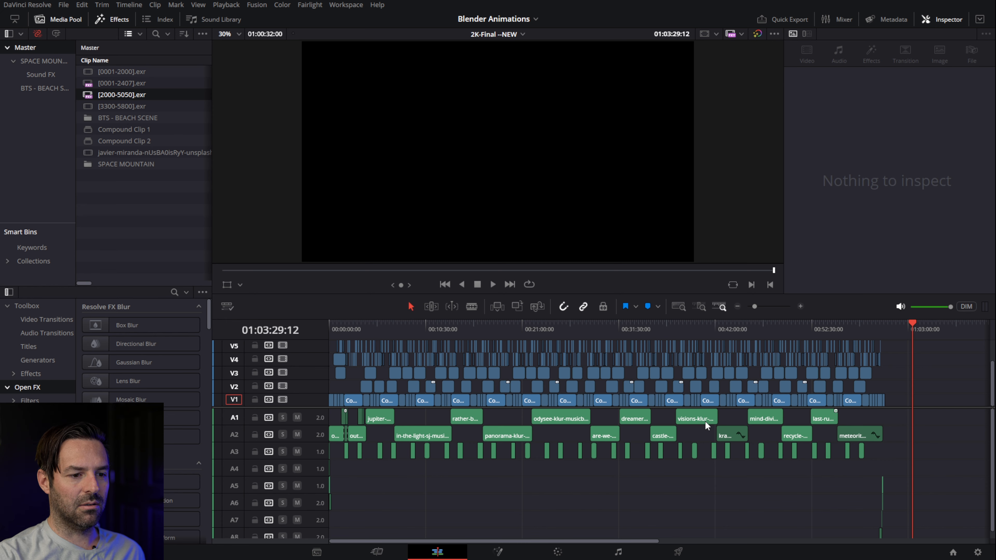
click(699, 402)
drag(670, 407, 845, 442)
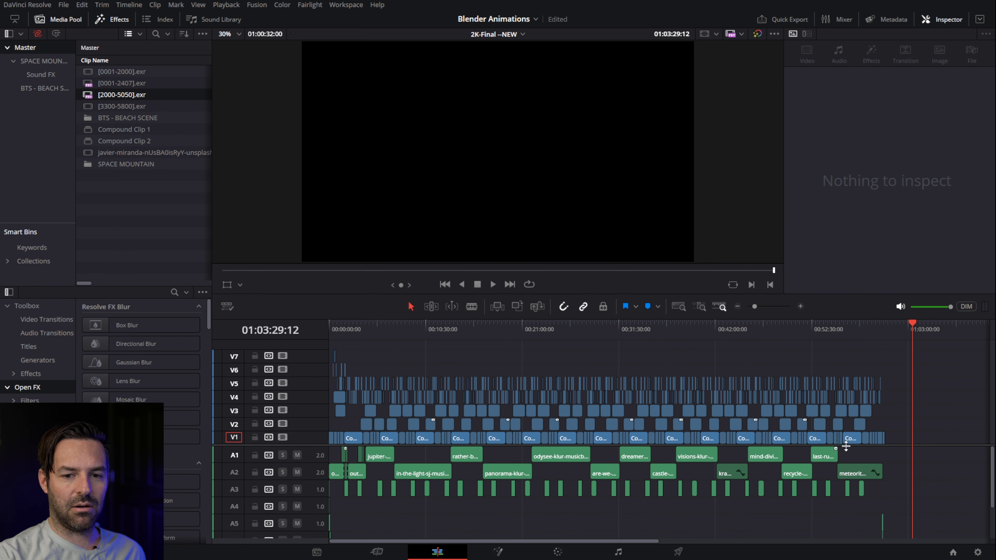
drag(616, 294, 617, 173)
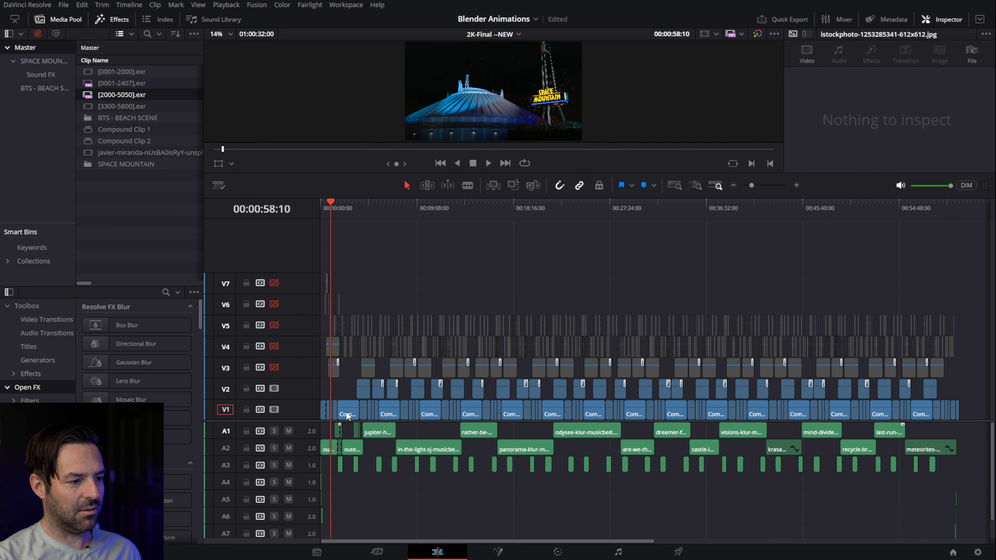
- Inspect the [0001-2407].exr and Compound Clip 2 base clips on track V1 and survey the timeline up to its end
click(332, 414)
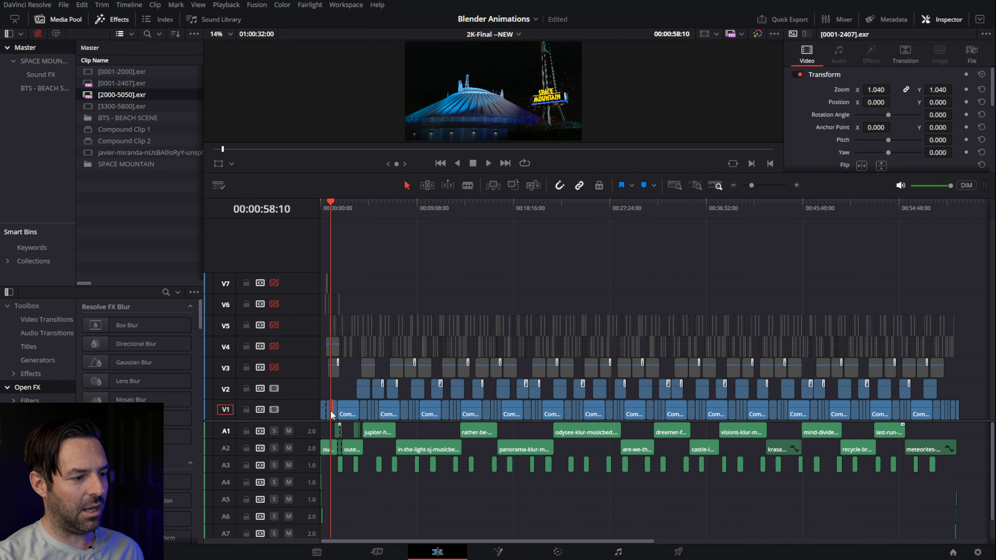
click(347, 412)
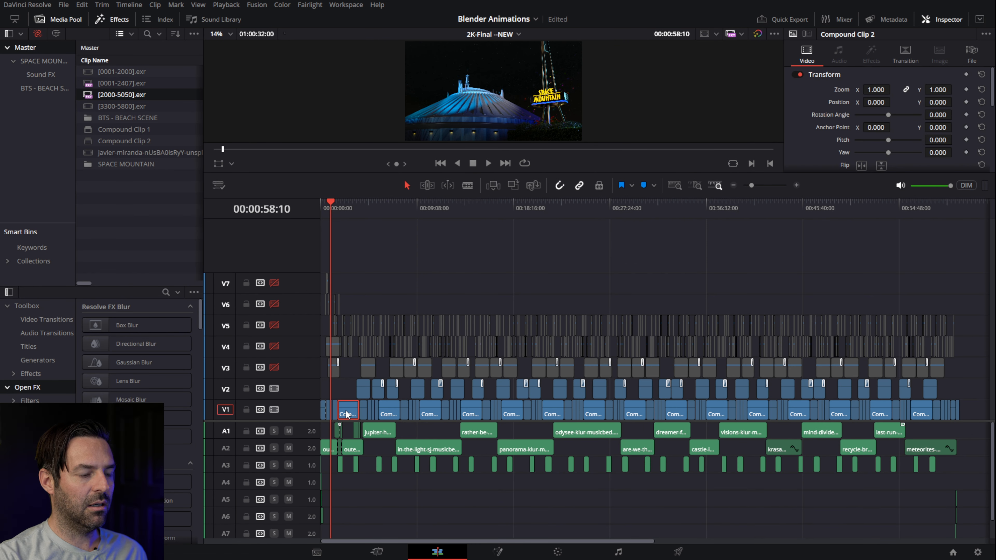
click(922, 415)
mouse_move(514, 211)
mouse_down()
mouse_move(530, 210)
mouse_move(507, 220)
mouse_up()
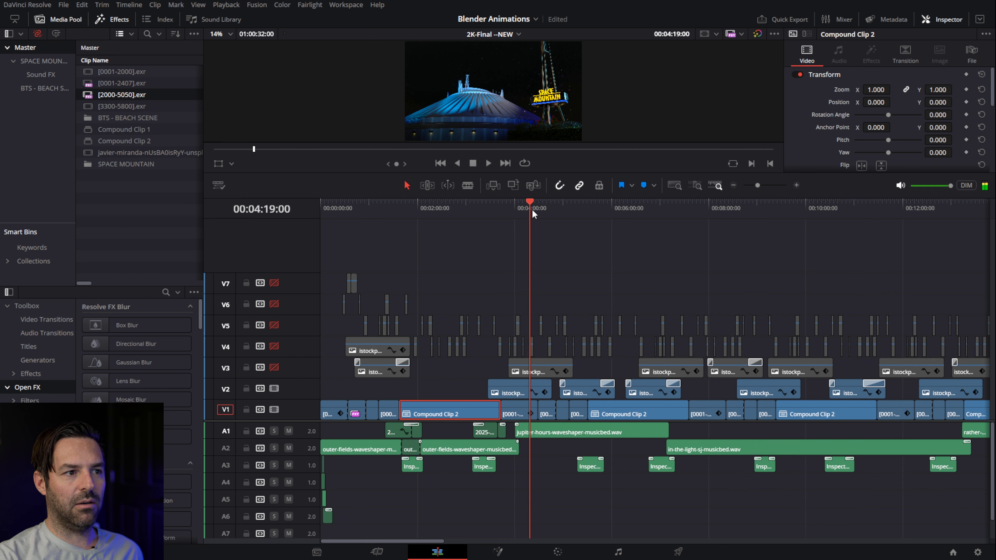
click(734, 186)
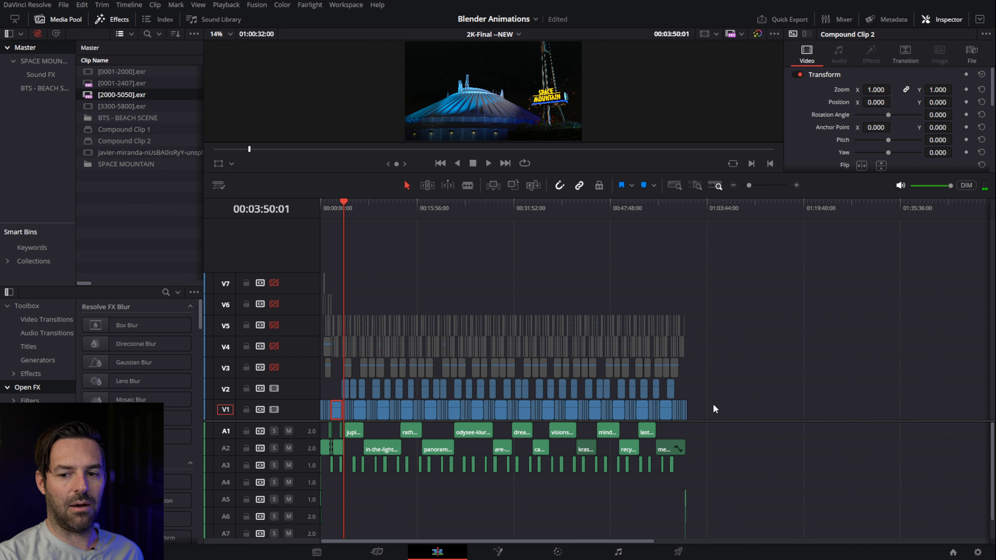
click(700, 202)
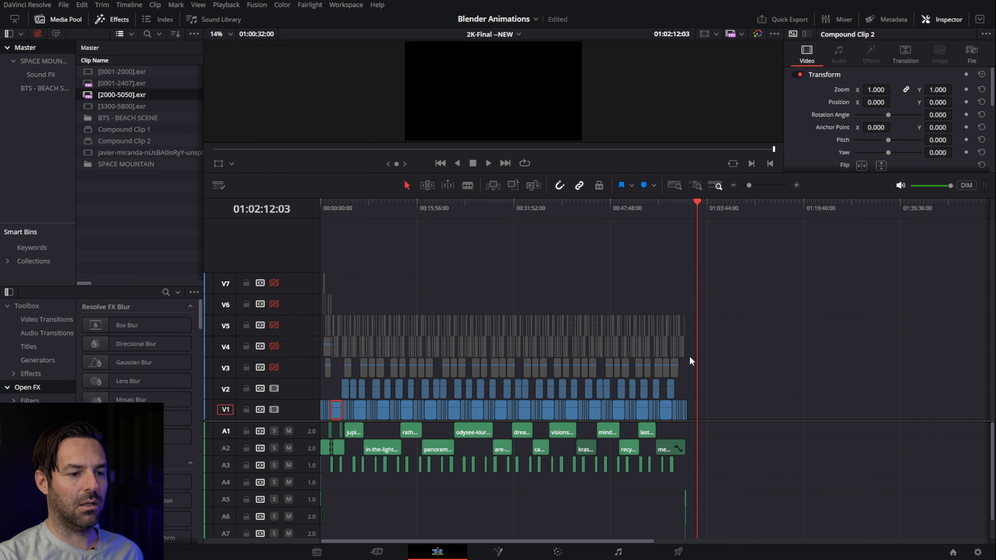
- Disable video track V2 at 00:03:58:23 to isolate V1, and enlarge the viewer to examine the base render
click(345, 205)
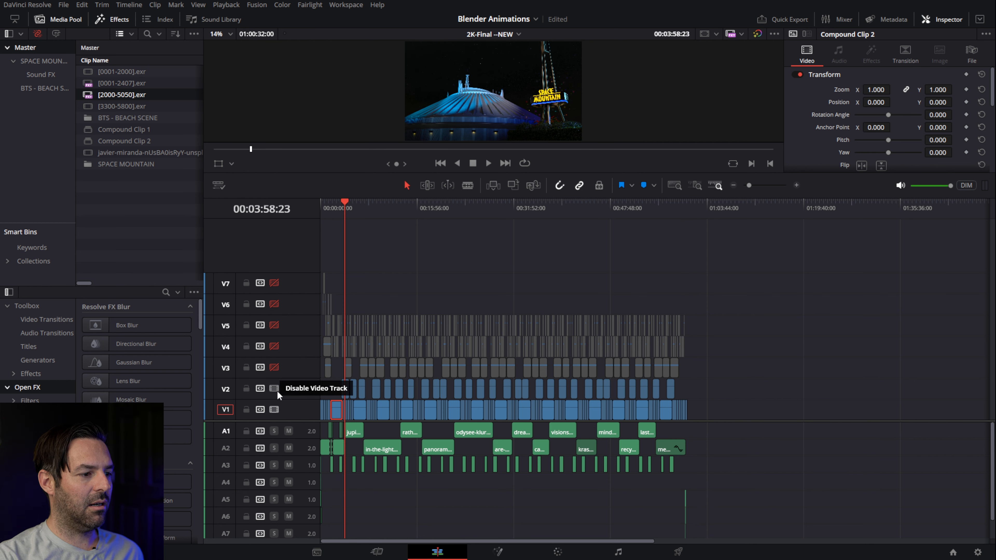
click(274, 410)
alt+click(277, 389)
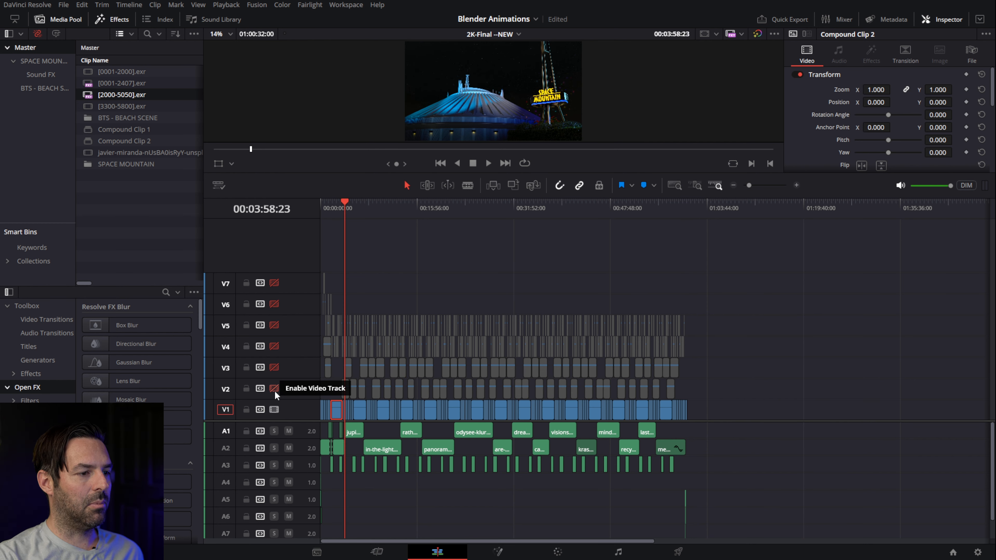
drag(483, 174, 497, 337)
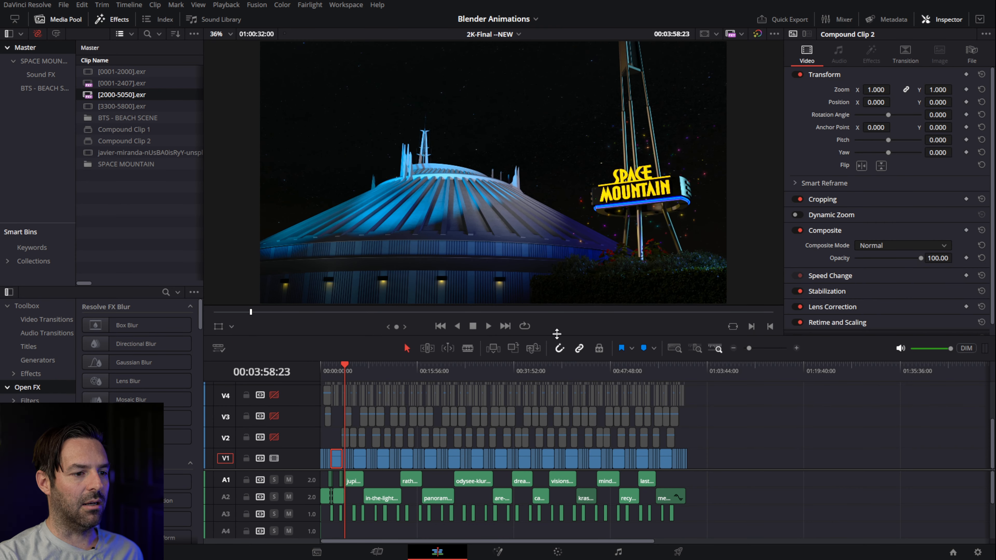
- Reduce the viewer height and enable video tracks V2 through V7
drag(556, 335, 548, 234)
click(346, 390)
click(274, 387)
click(274, 367)
click(274, 345)
click(274, 324)
click(275, 303)
click(275, 282)
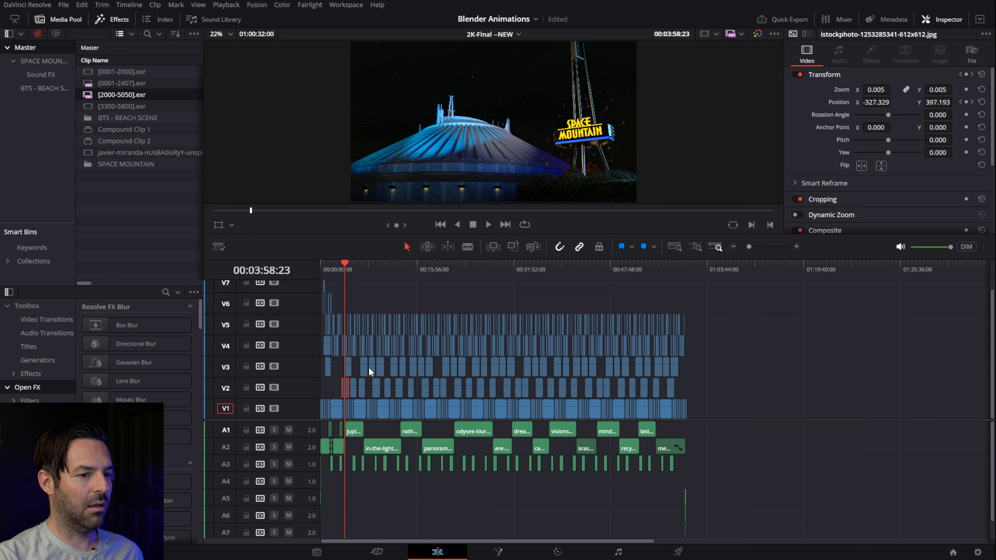
- View the Position X keyframe curve of the istockphoto clip on V2 and collapse it again
click(796, 247)
click(793, 391)
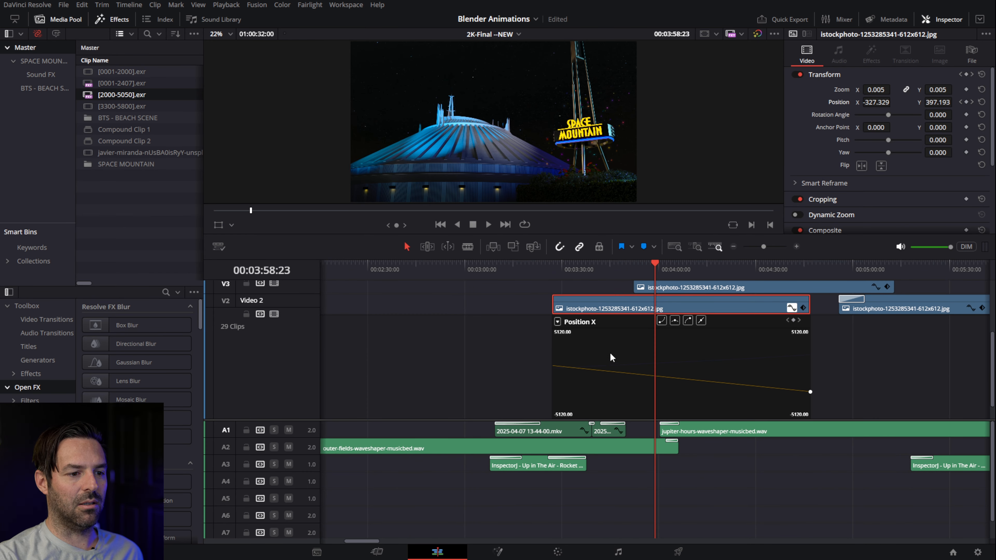
click(794, 306)
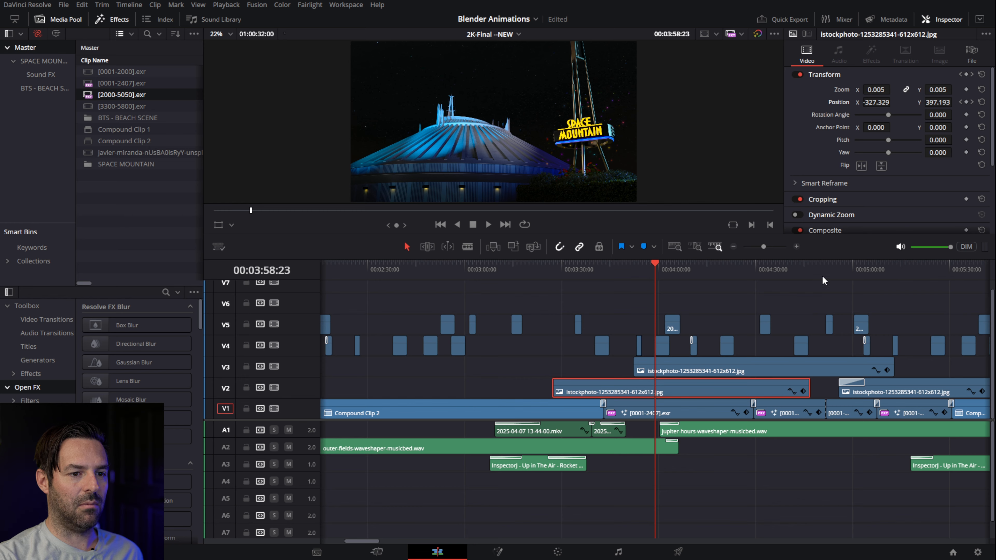
- Examine the composite mode and opacity settings of the istockphoto overlay clips on tracks V3 and V2
scroll(834, 270, down, 3)
click(535, 369)
drag(525, 267, 538, 271)
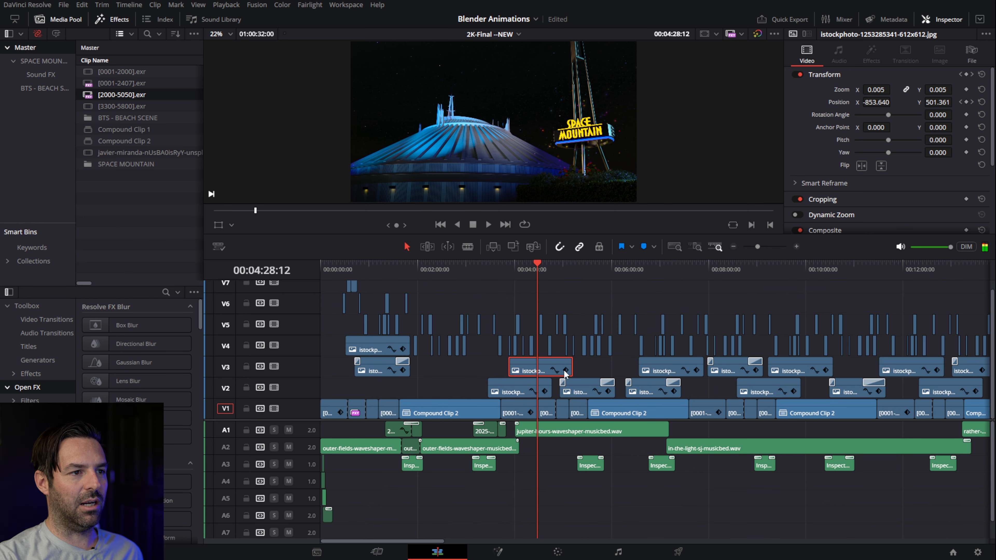
scroll(910, 198, down, 3)
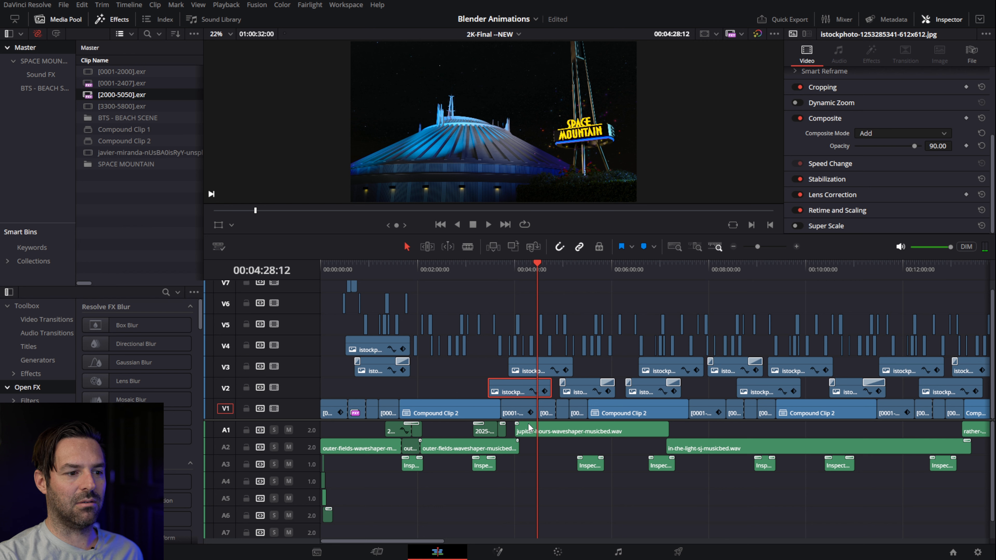
click(585, 392)
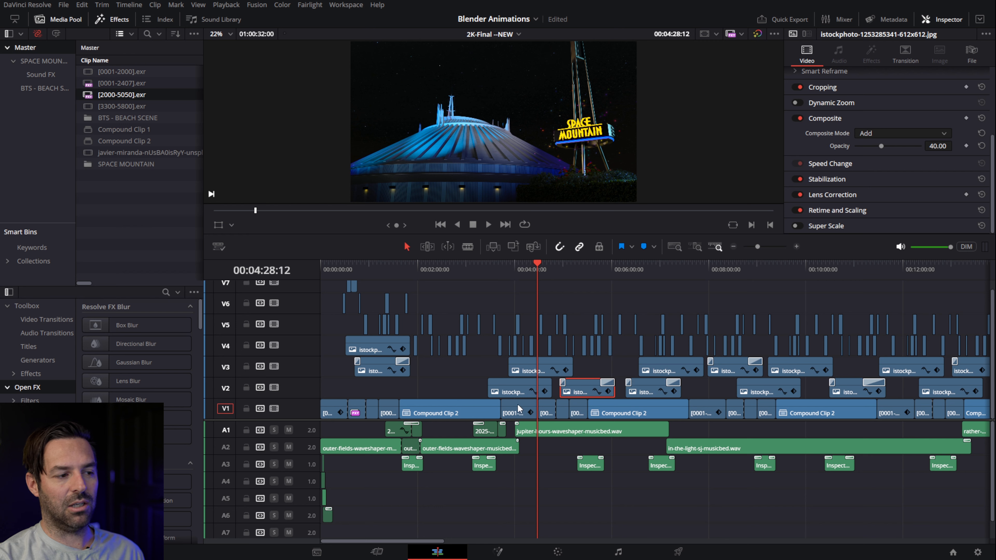
drag(538, 274, 530, 274)
double_click(532, 345)
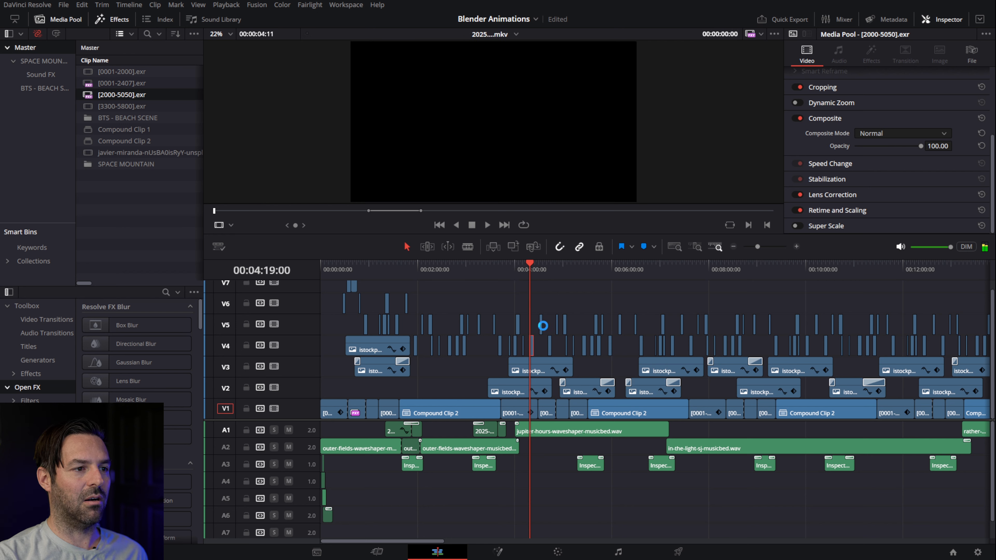
drag(369, 211, 417, 213)
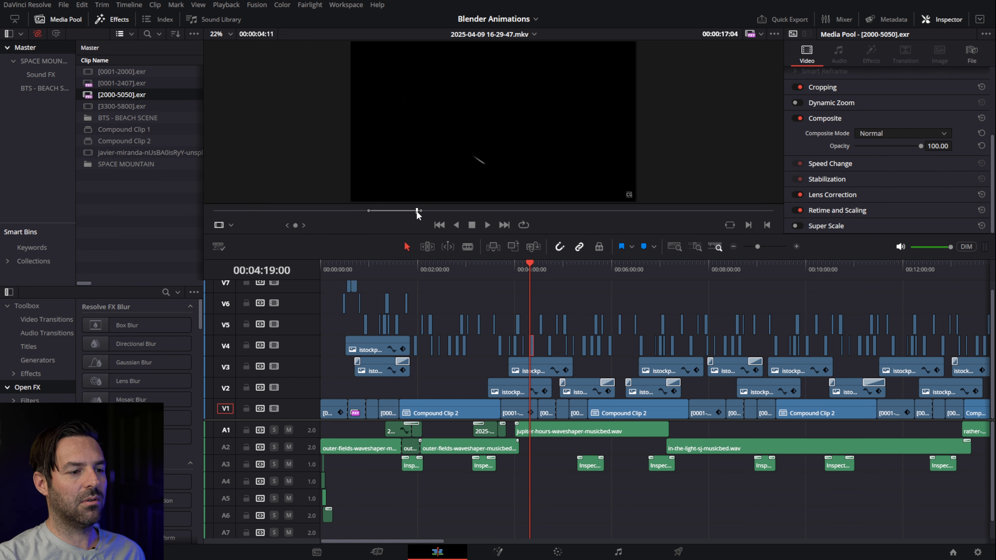
click(539, 368)
click(586, 308)
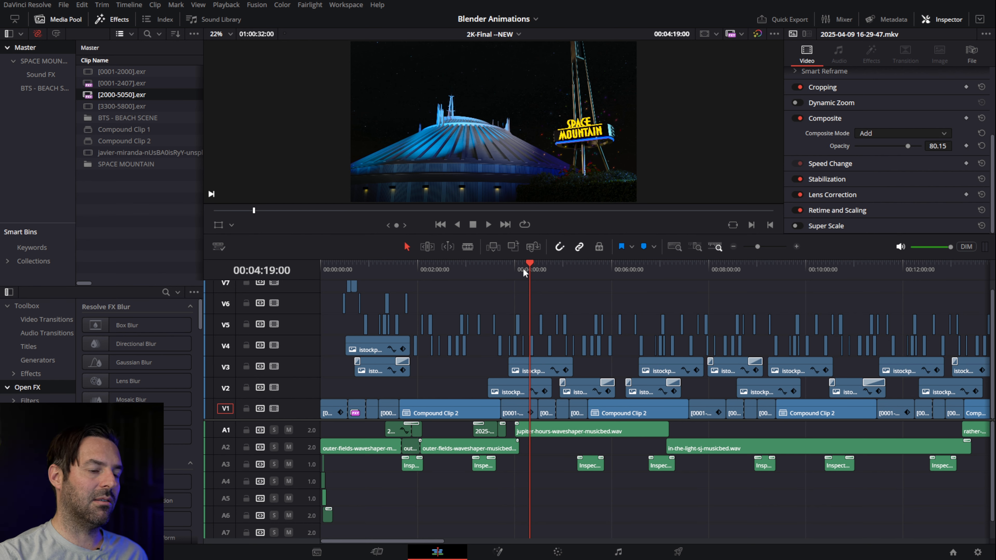
- Select the group of short overlay clips across tracks V4 and V5 to survey their spread along the timeline
click(734, 247)
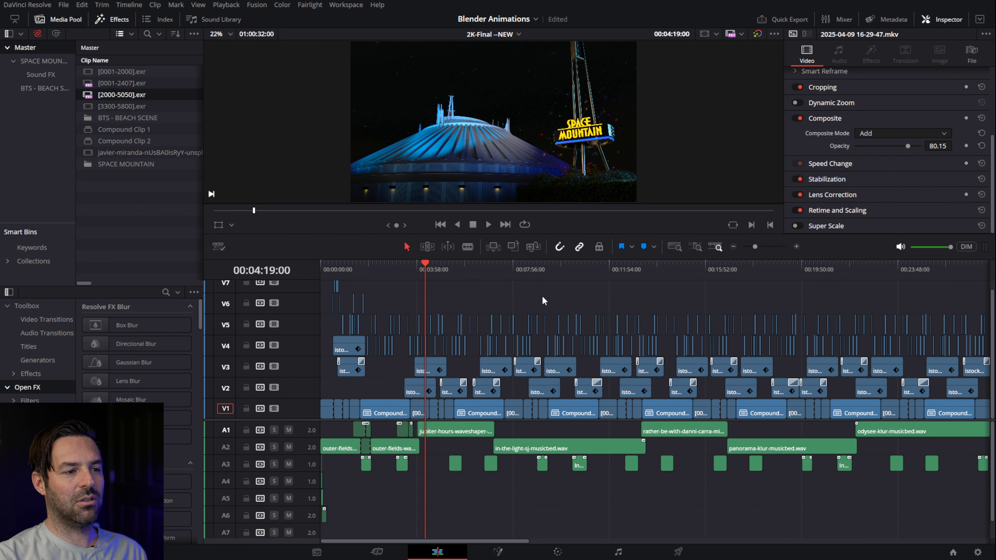
click(798, 247)
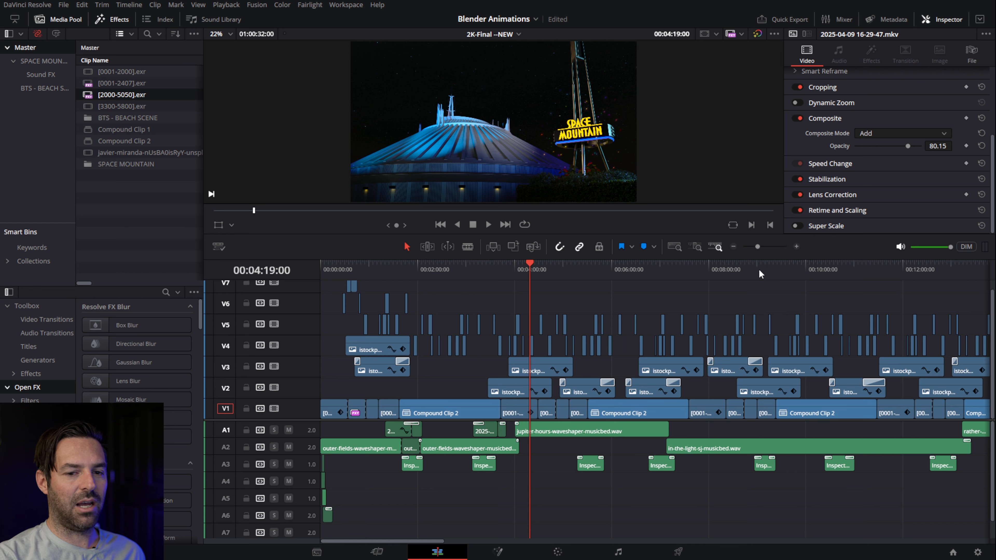
drag(442, 291, 872, 356)
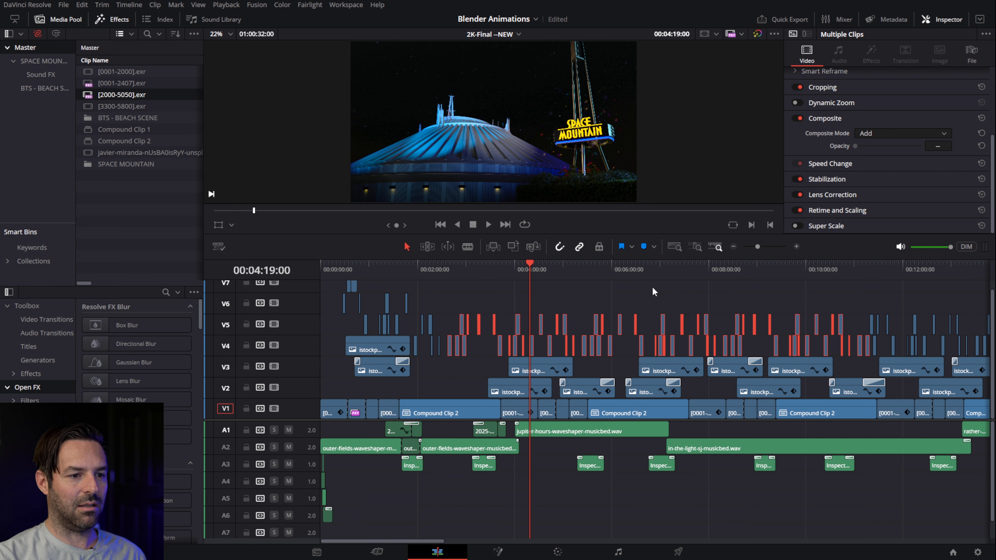
click(733, 246)
click(797, 247)
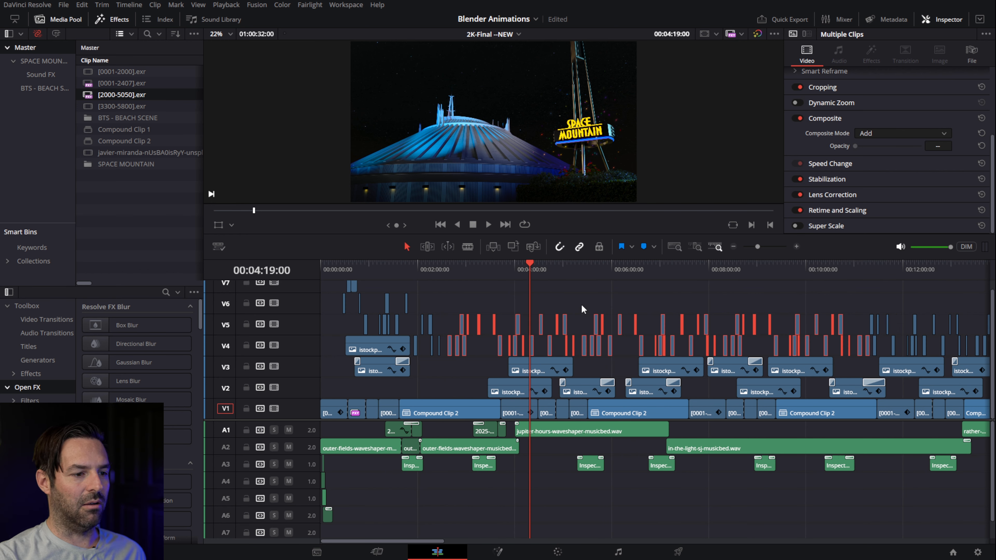
- Review the timeline at 00:03:58:23 and 00:06:45:21, examining how the layered clips are arranged around the second position
click(514, 268)
click(425, 278)
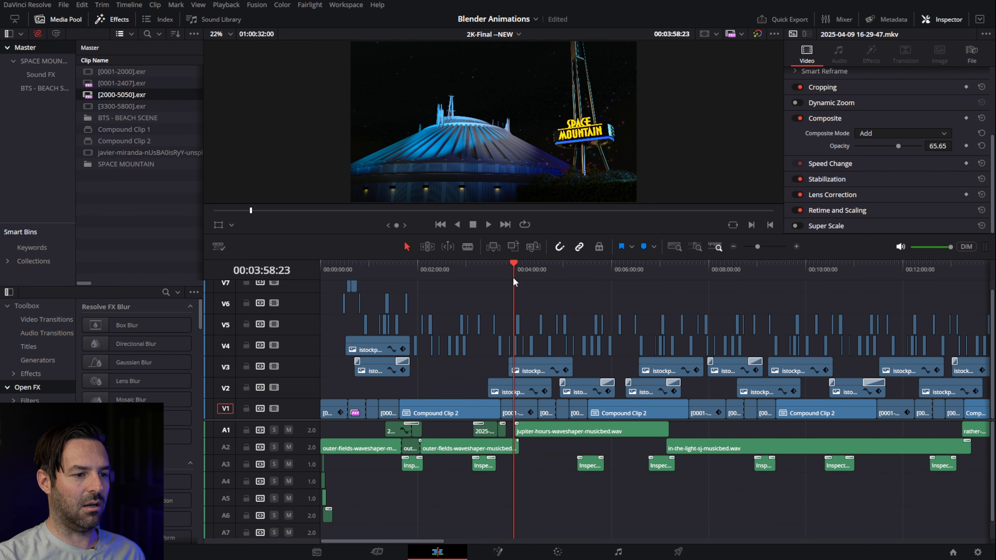
click(649, 270)
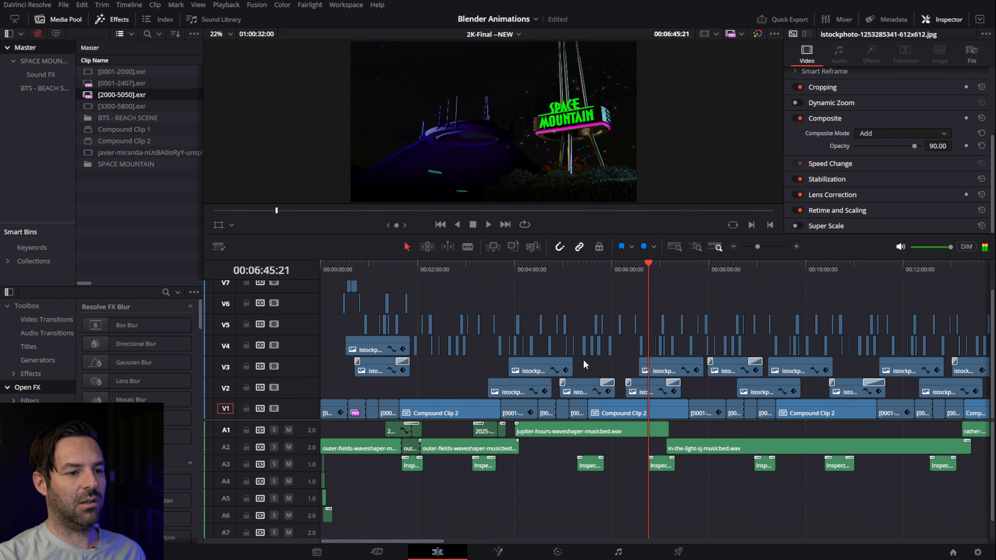
click(733, 247)
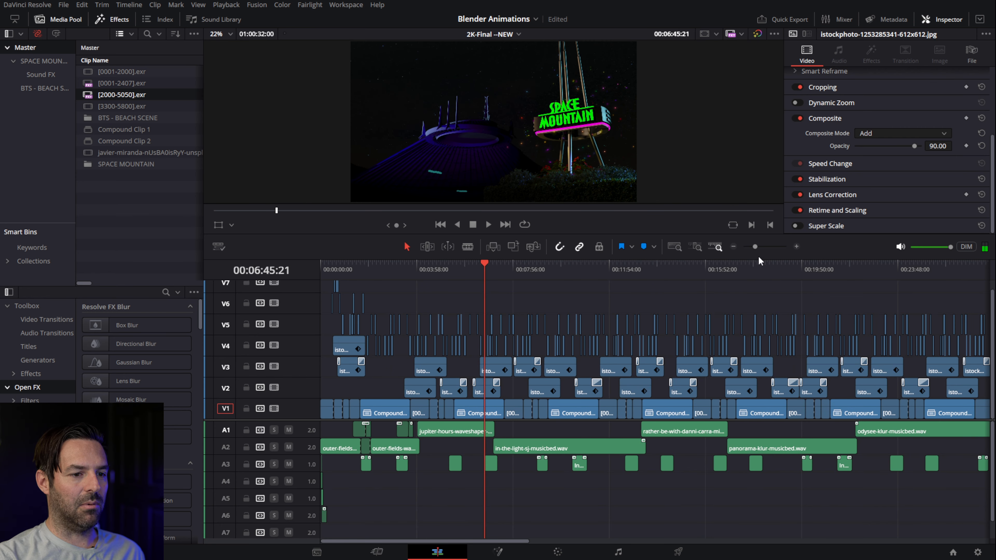
click(733, 247)
click(800, 249)
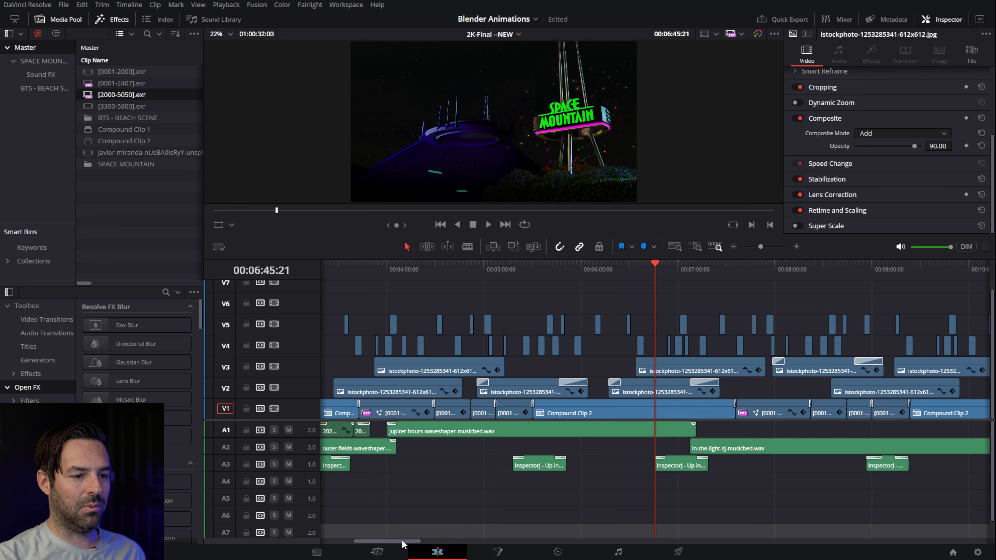
- Examine the overlay clips layered above the Compound Clip 2 transition on V1, scrubbing to 00:07:38:21
drag(402, 541, 421, 546)
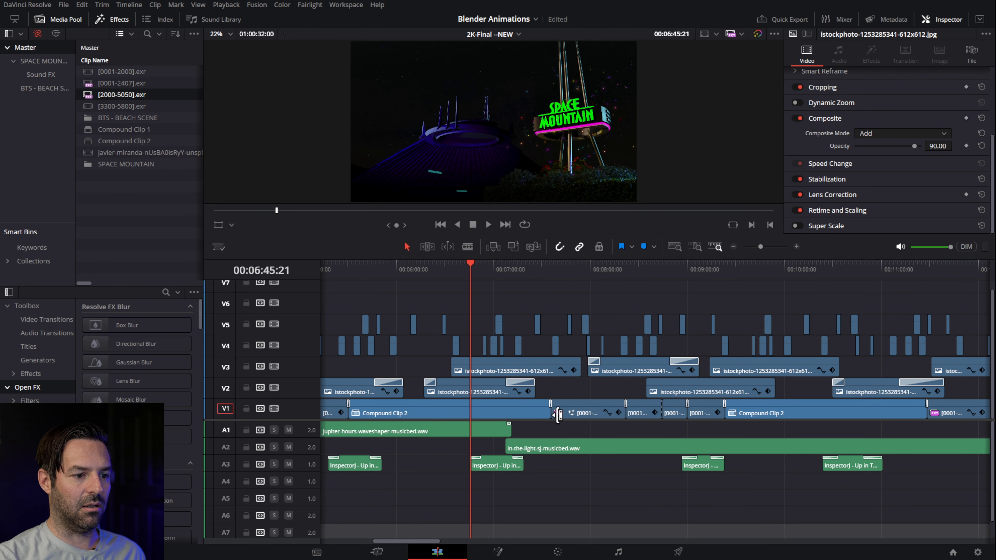
click(549, 271)
click(796, 247)
drag(638, 265, 732, 300)
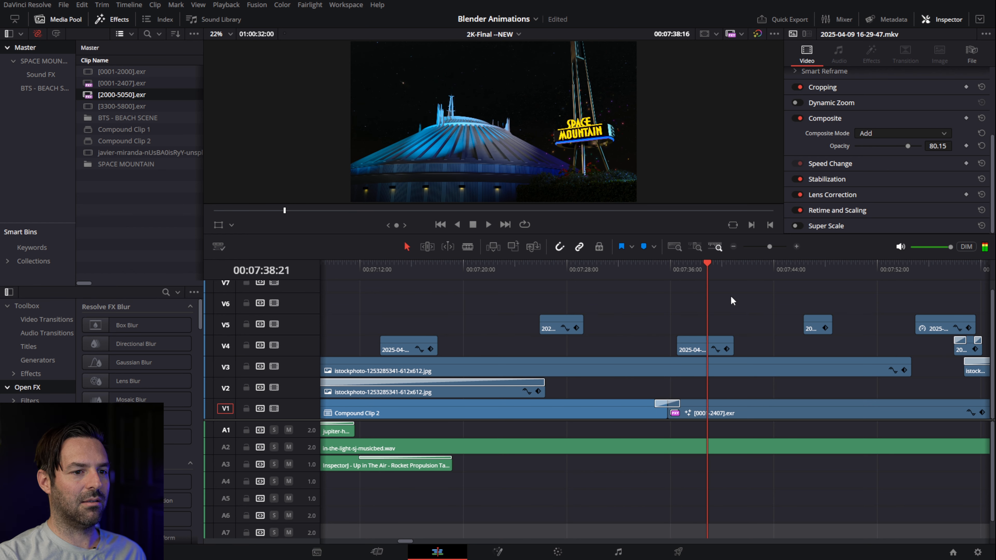
- Survey the layered clips from the timeline's opening by scrubbing through the first section to 00:02:04:01
click(733, 248)
click(733, 248)
drag(755, 246, 757, 247)
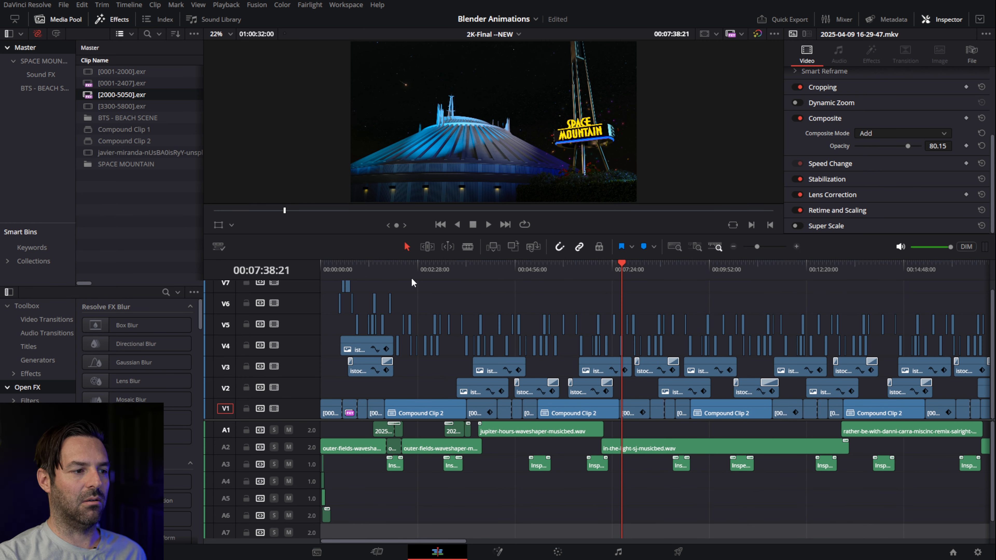
scroll(393, 286, up, 1)
click(338, 266)
drag(338, 266, 402, 265)
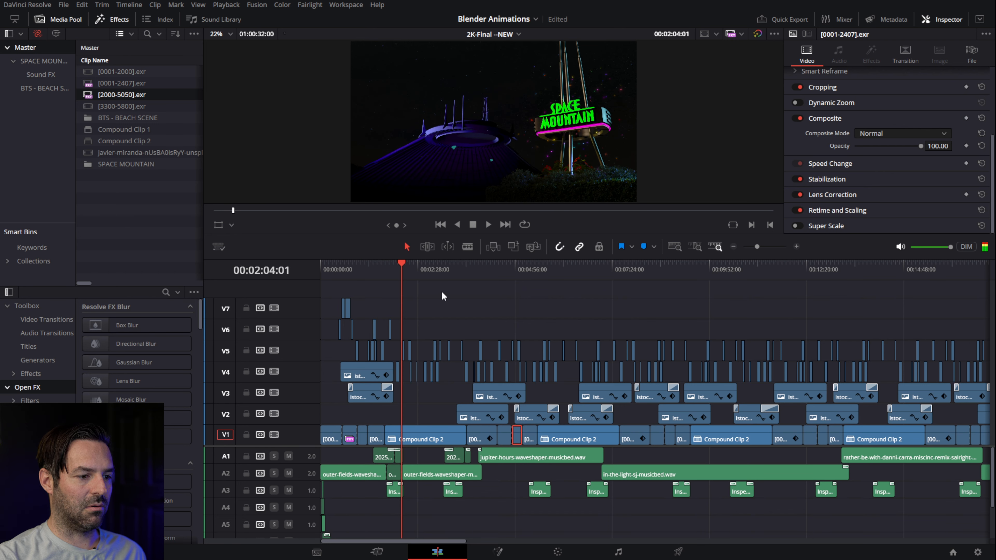
- Show the full length of the timeline and select all the sound effect clips on track A3
scroll(524, 415, down, 2)
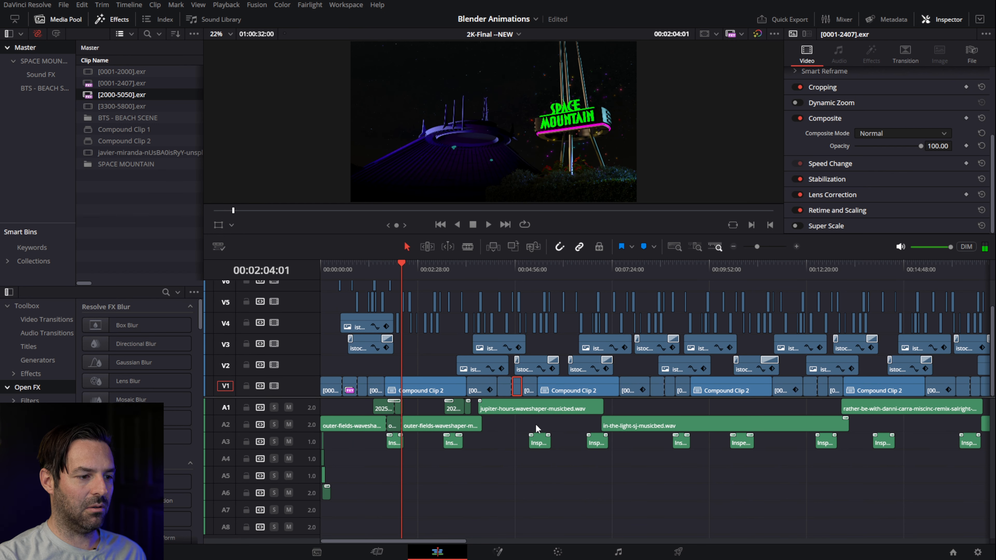
click(734, 247)
click(735, 247)
click(734, 248)
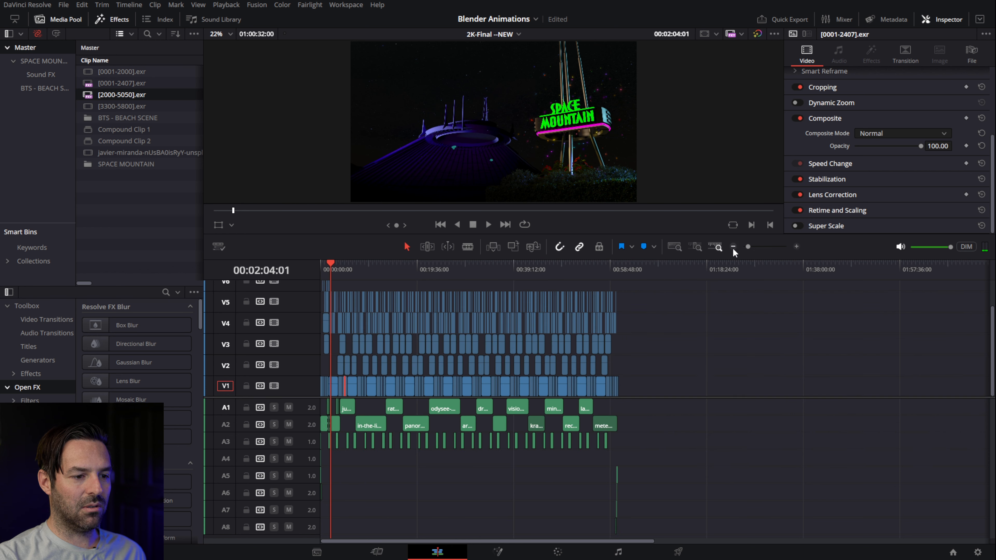
click(797, 246)
drag(922, 432, 325, 457)
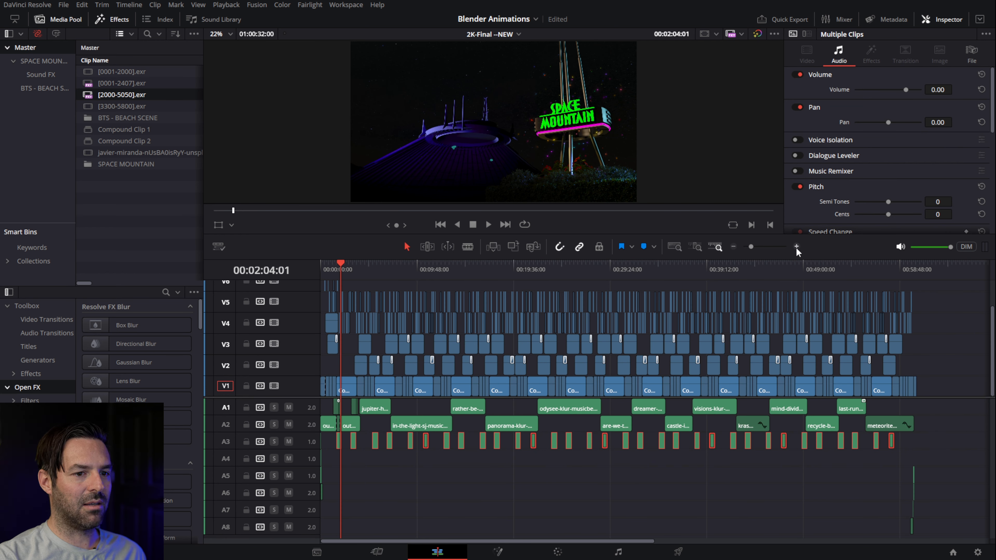
- Scrub through the sequence around 00:01:59:11 and turn timeline snapping back on
click(337, 270)
drag(339, 272, 341, 274)
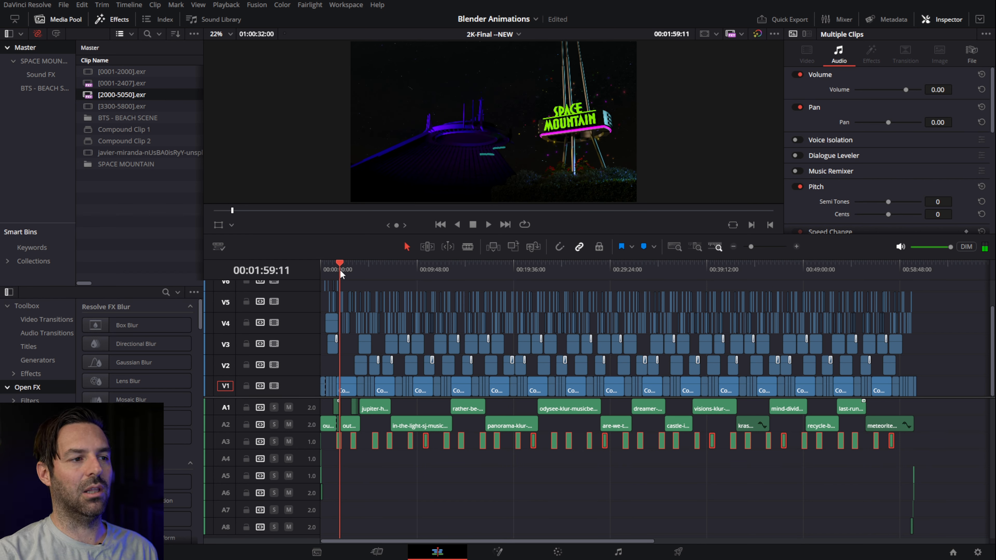
mouse_move(341, 273)
mouse_down()
mouse_move(331, 273)
mouse_move(347, 280)
mouse_up()
key(n)
- Examine the opening section of the timeline at closer range and return the playhead to its beginning
click(796, 246)
click(796, 247)
click(796, 247)
click(797, 247)
click(797, 246)
click(796, 246)
key(Home)
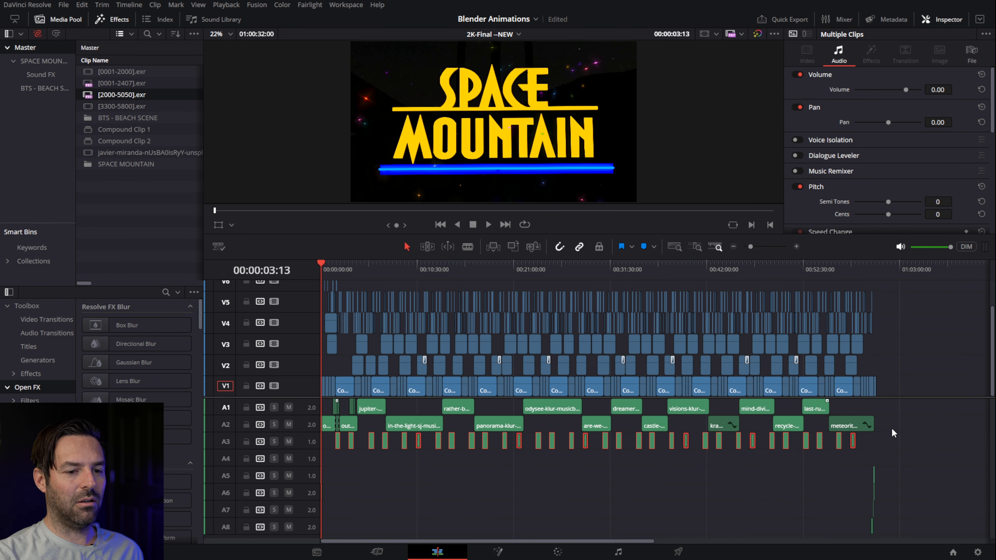
- Select all the music clips on tracks A1 and A2, and scrub through the timeline to 00:59:30:09
drag(905, 409, 295, 429)
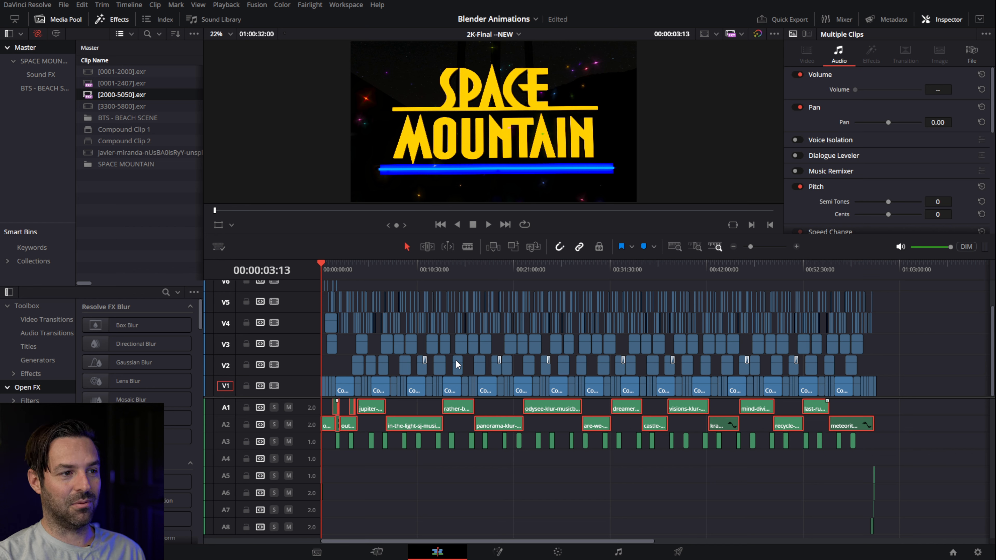
drag(333, 275, 370, 276)
drag(463, 272, 571, 279)
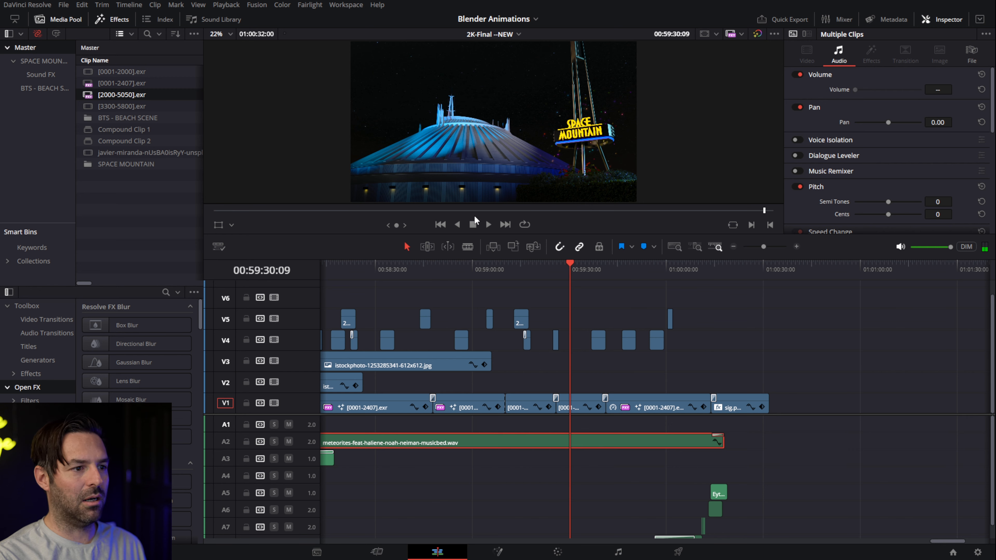
- Enlarge the viewer and examine the circular window and custom curve on colour node 02 of the V1 clip at 00:59:30:09
drag(355, 234, 355, 344)
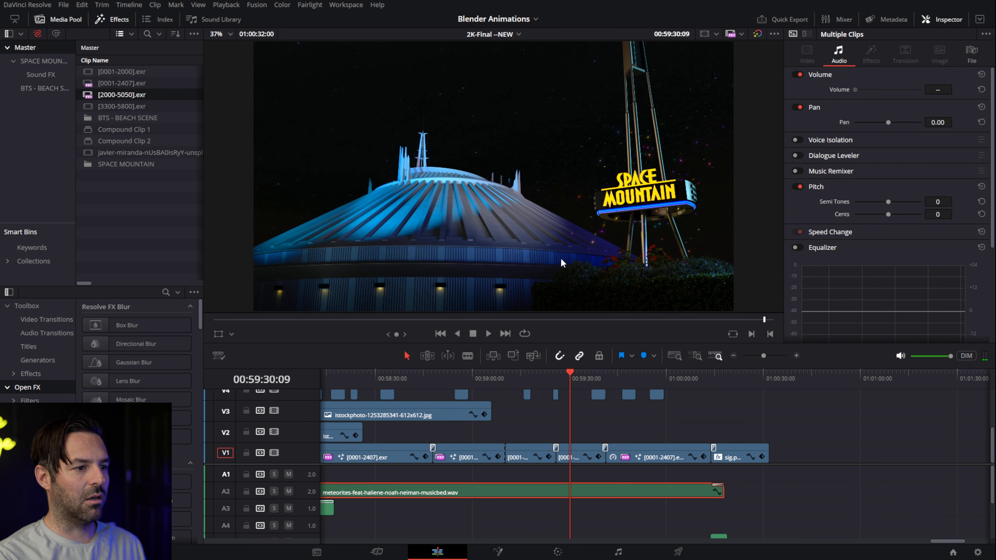
click(568, 550)
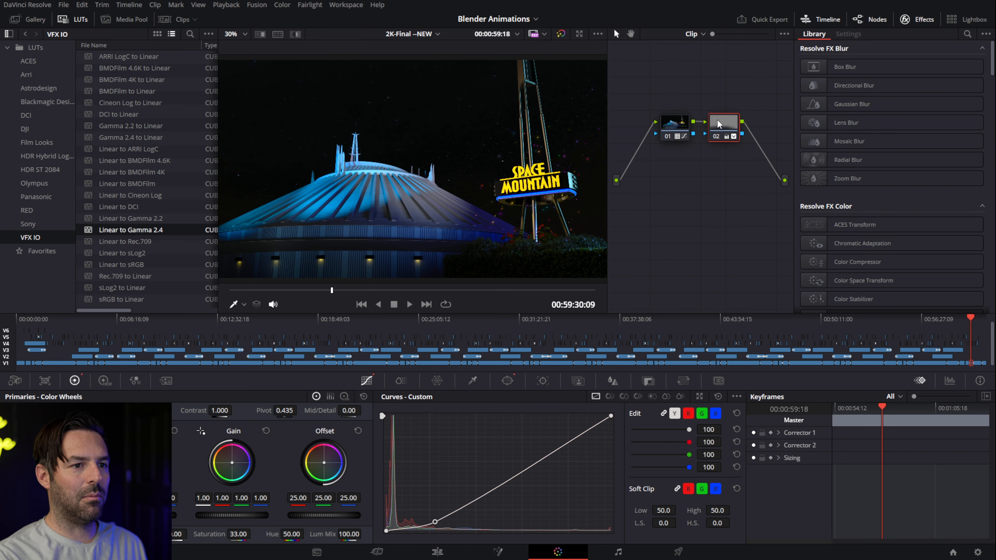
drag(723, 129, 728, 120)
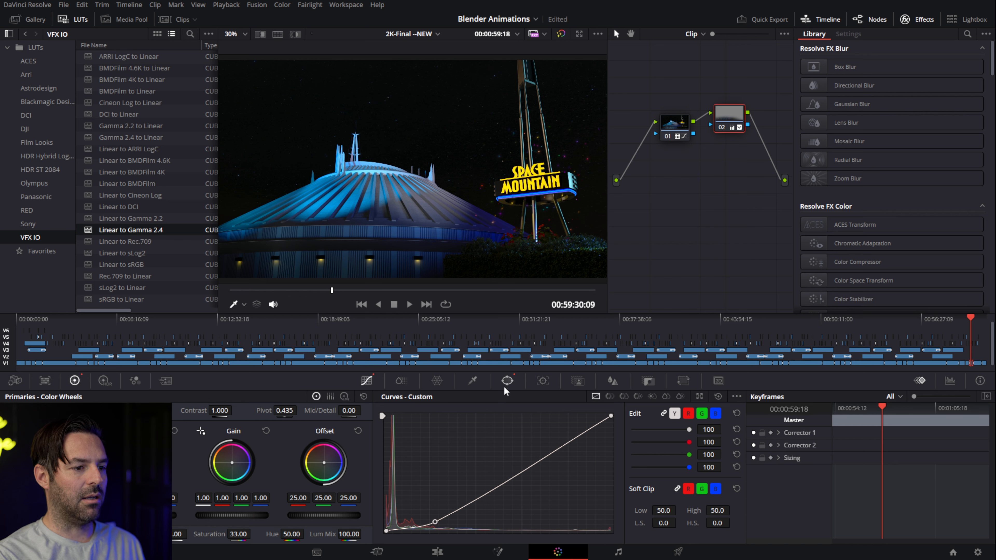
click(507, 381)
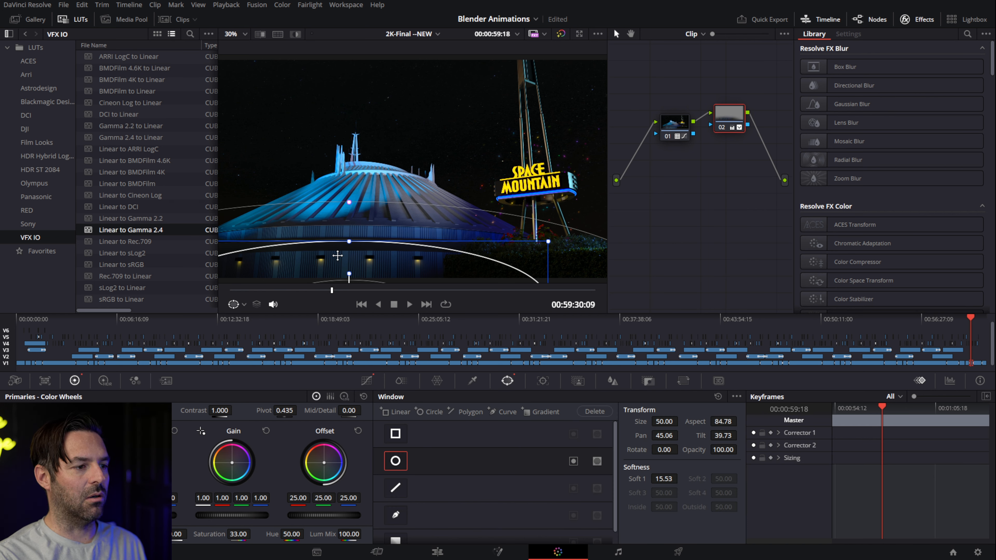
click(367, 380)
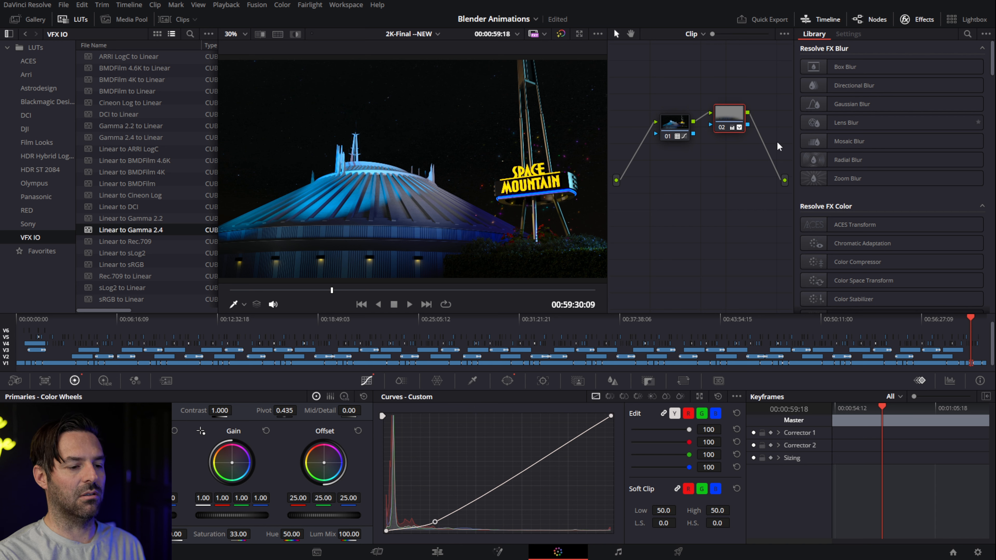
- Compare the grade by temporarily deleting node 02 and trying a different saturation on node 01, undoing both changes
key(Delete)
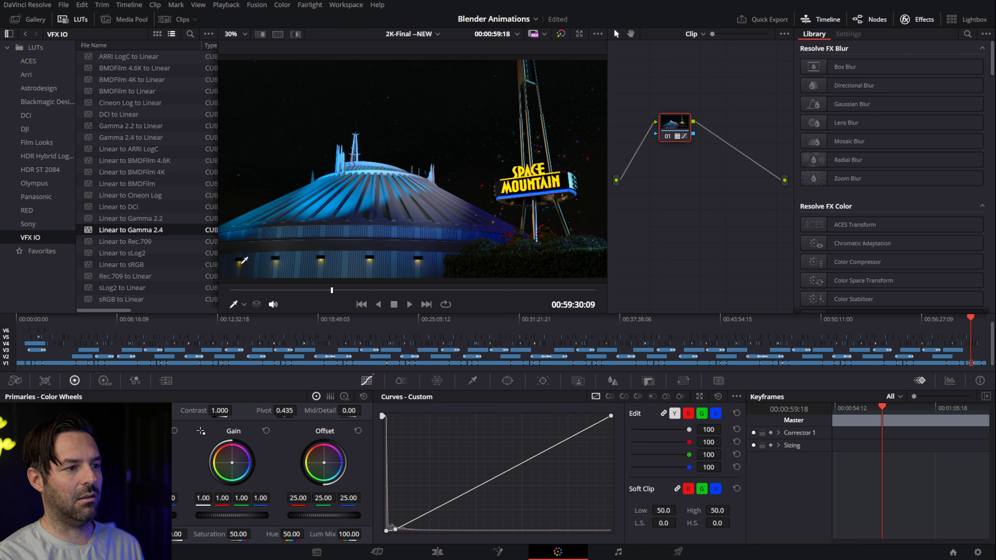
key(ctrl+z)
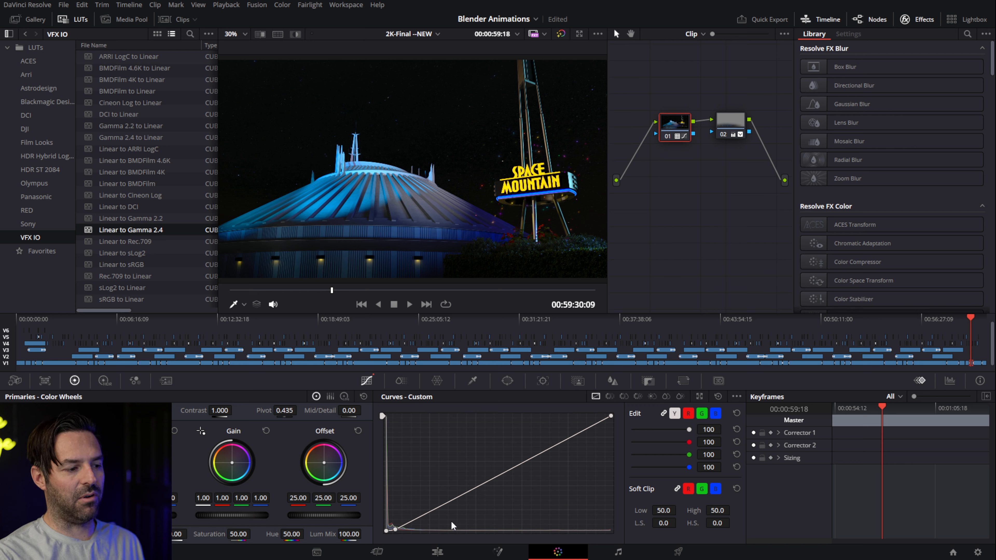
drag(241, 535, 294, 535)
key(ctrl+z)
click(655, 258)
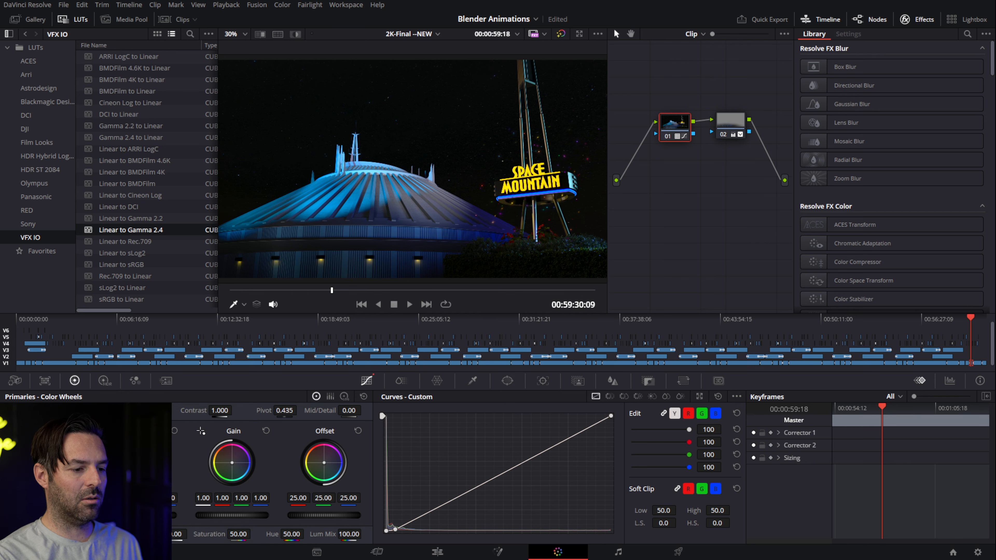
- Choose the YouTube 2160p render preset for delivery and set a custom resolution of 2560 x 1440
click(430, 553)
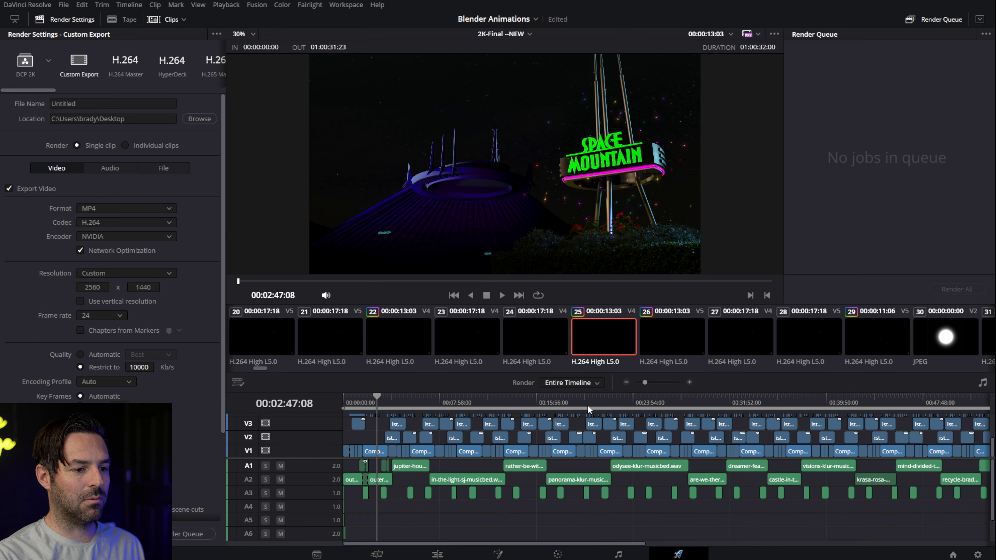
drag(43, 90, 85, 89)
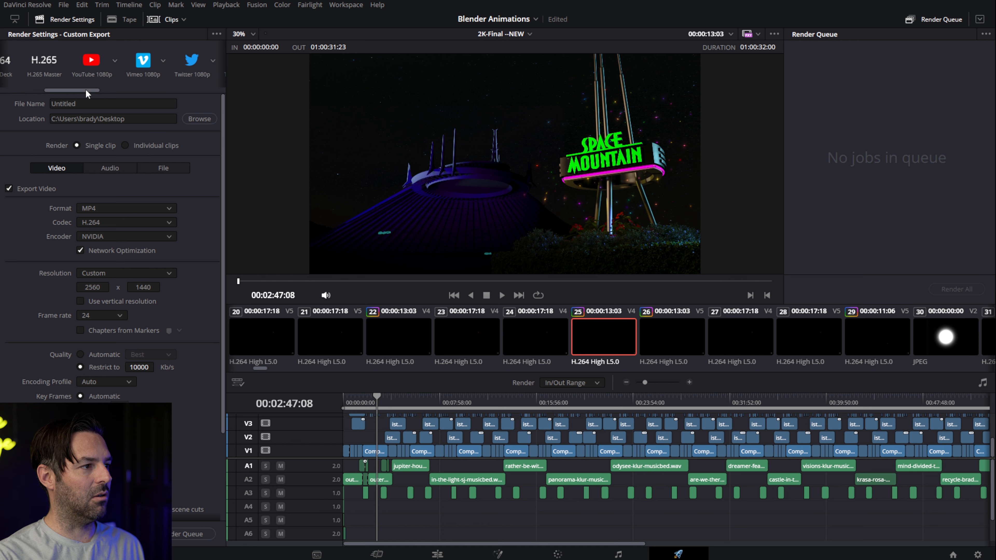
click(105, 113)
drag(104, 160, 57, 161)
text(2560)
key(Tab)
text(1440)
key(Return)
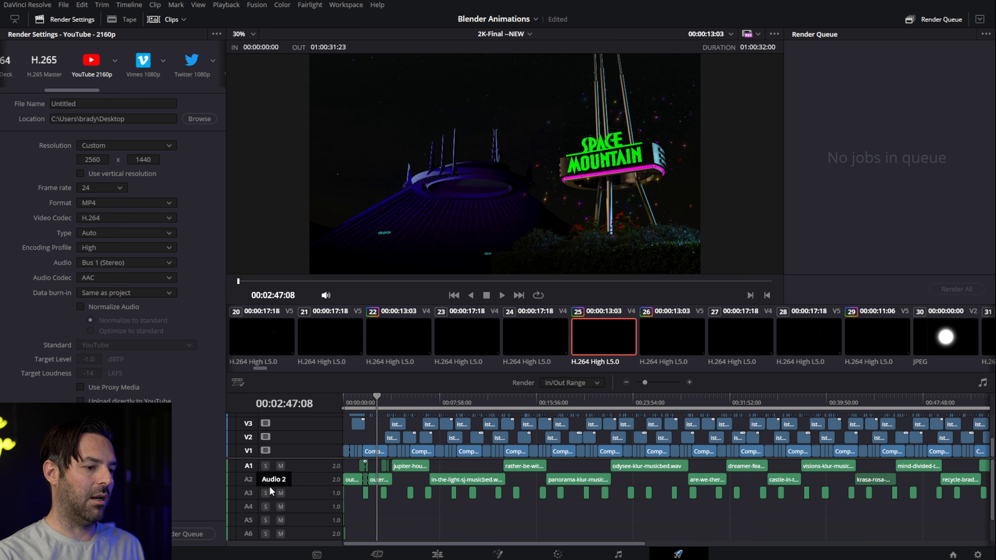
- Return to the editing timeline and select the first Compound Clip 2 on track V1
click(433, 555)
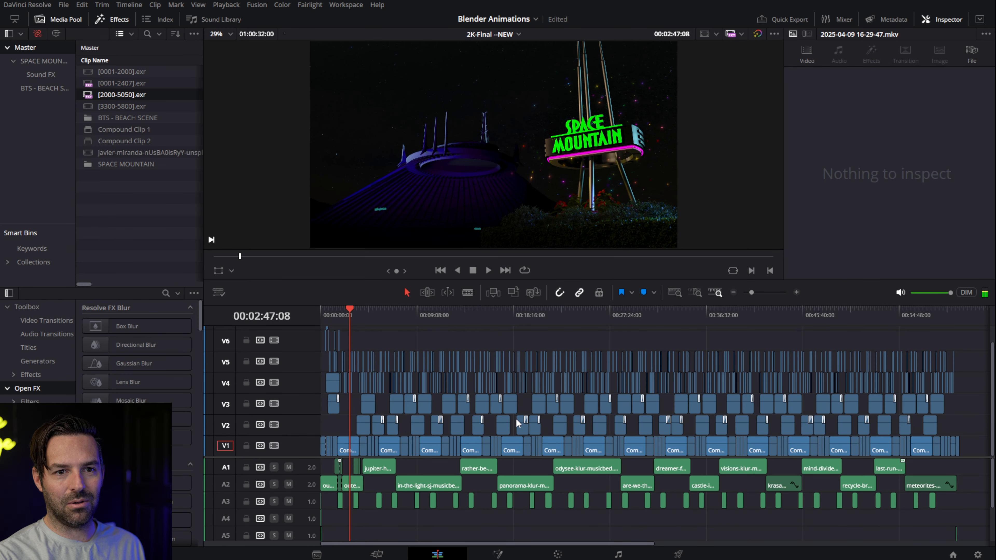
click(354, 443)
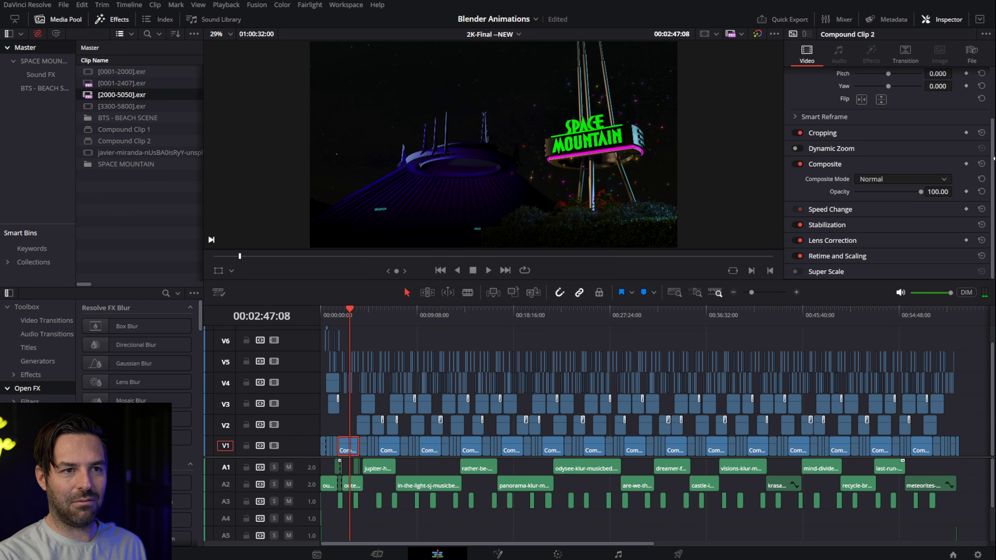